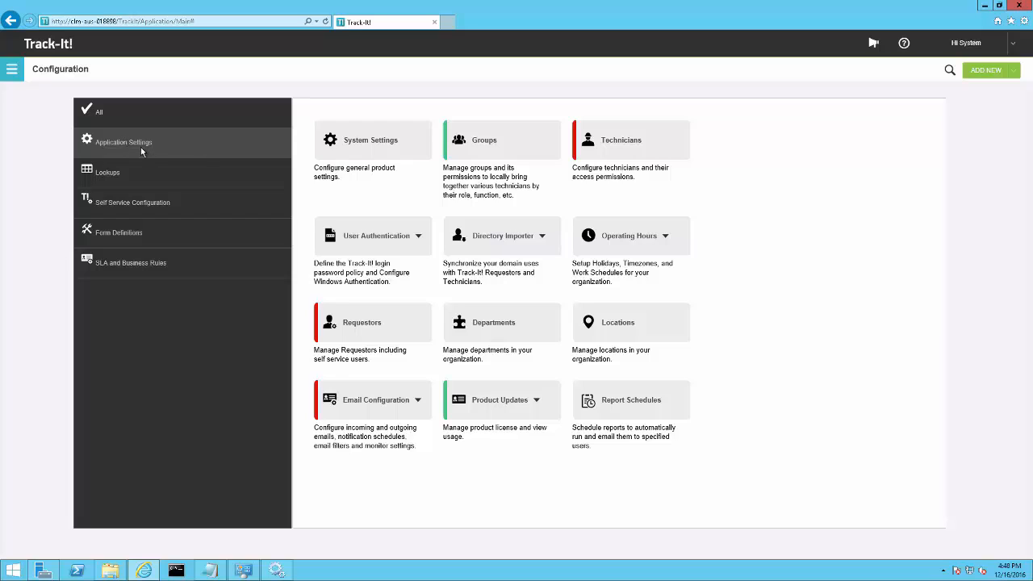
Start a new incoming mailbox under Incoming and Outgoing Emails and set its mailbox type to IMAP.
left_click(378, 405)
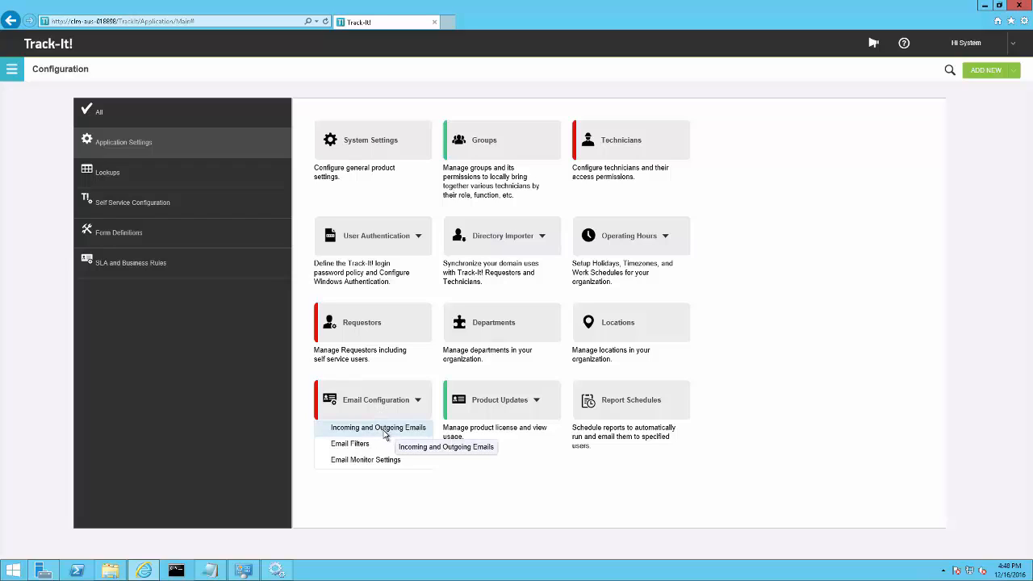
left_click(382, 430)
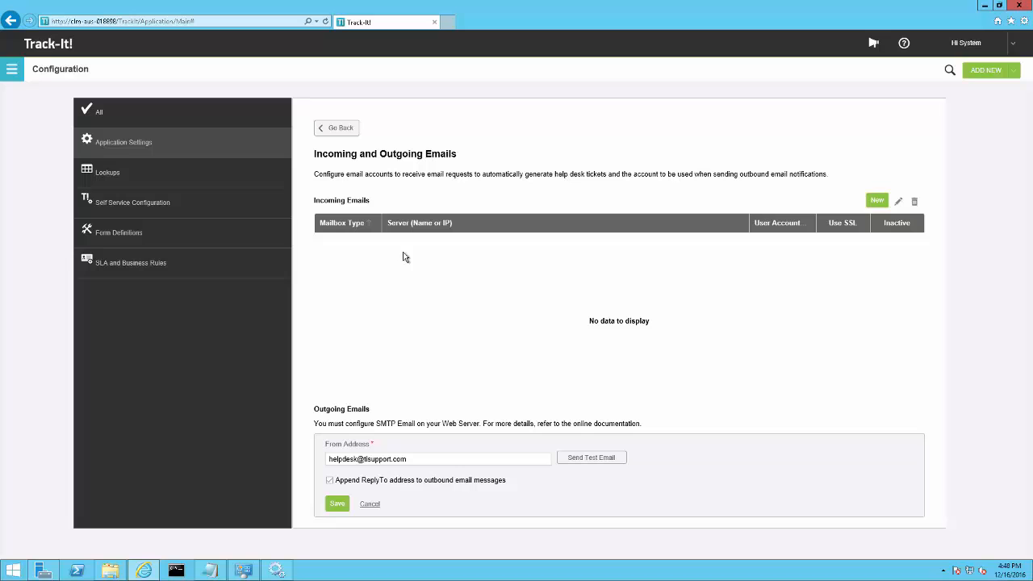
left_click(877, 201)
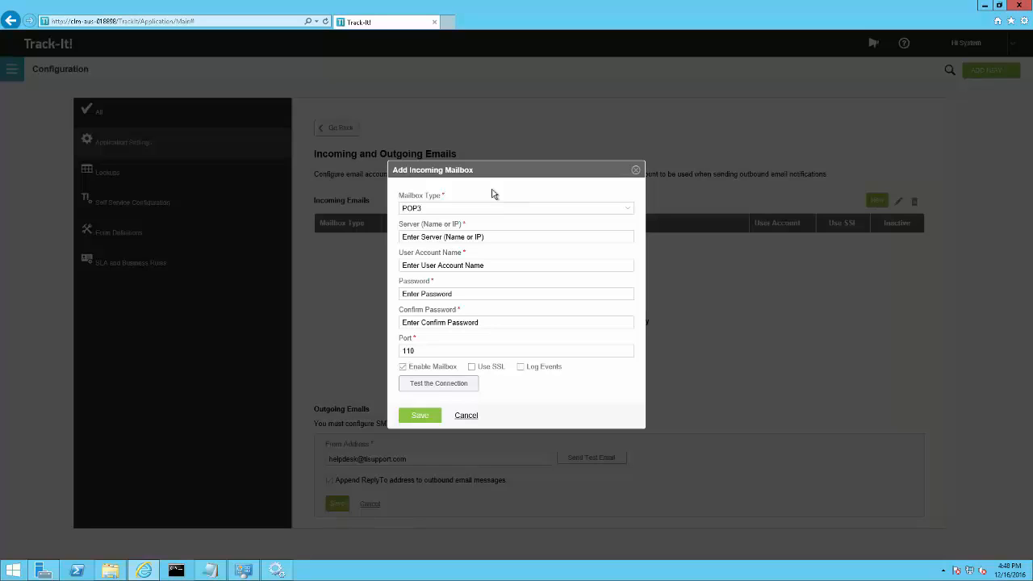
left_click(631, 212)
left_click(461, 239)
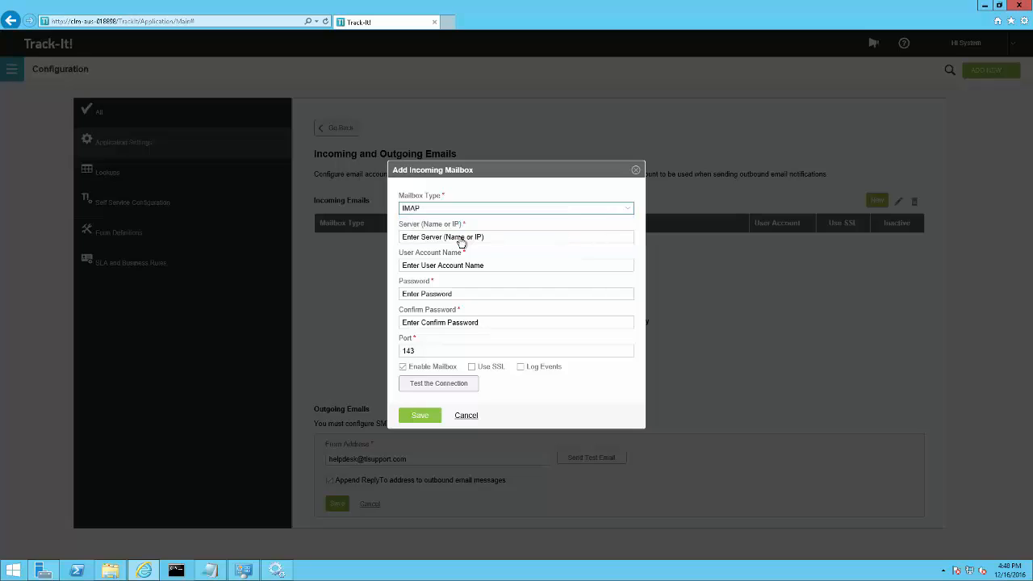
Set the mailbox server to ti22 and enter the help desk email address as the user account name.
left_click(521, 234)
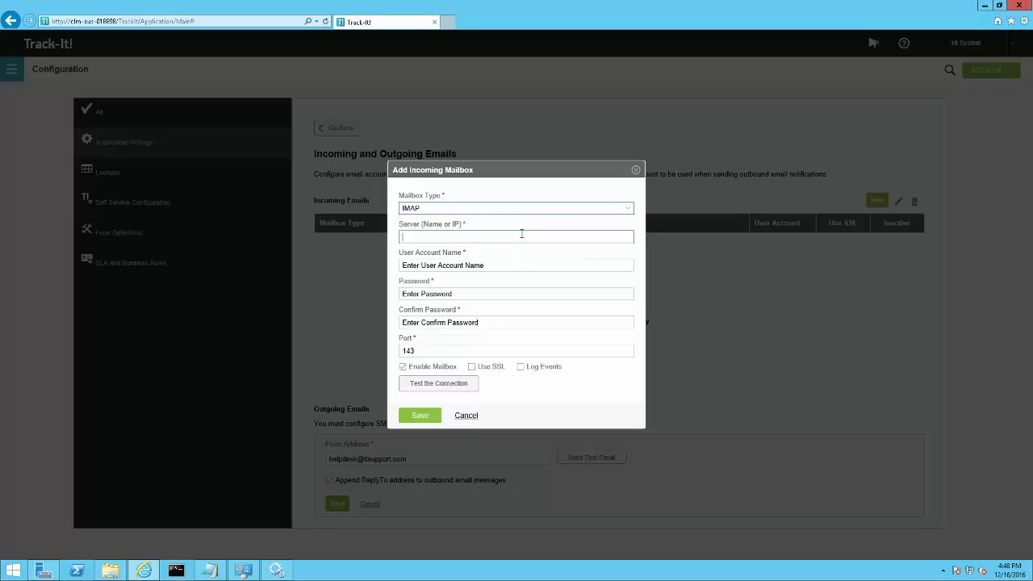
type("ti22")
key("Tab")
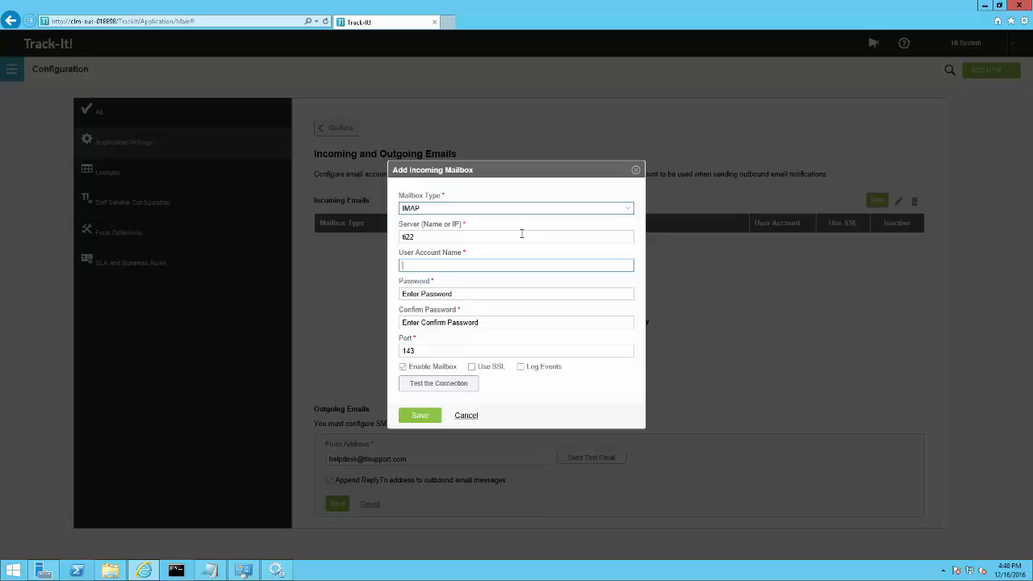
key("Tab")
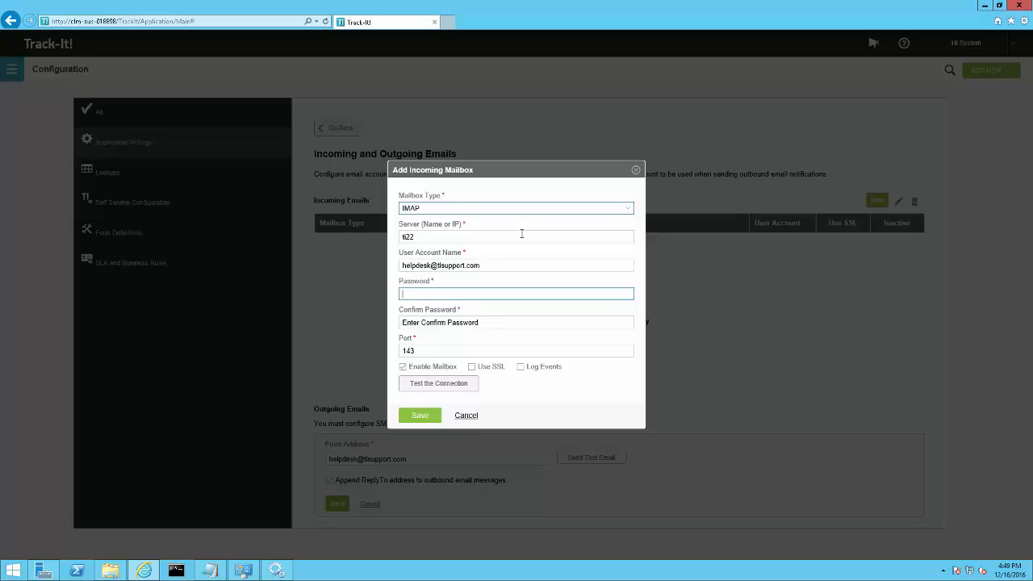
Enter the mailbox account password and confirm it.
type("••••••••")
key("Tab")
type("•••••")
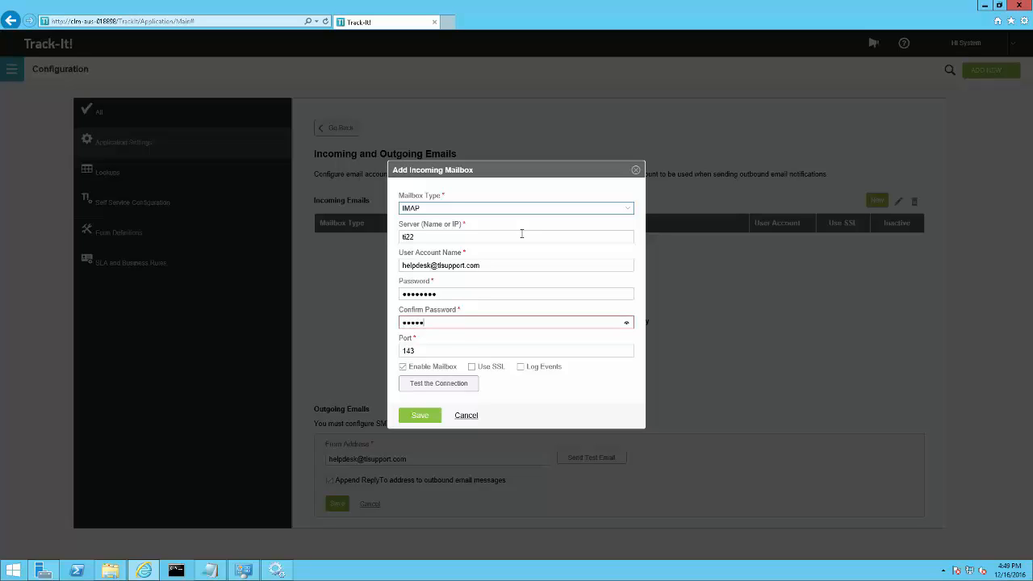
type("•••")
key("Tab")
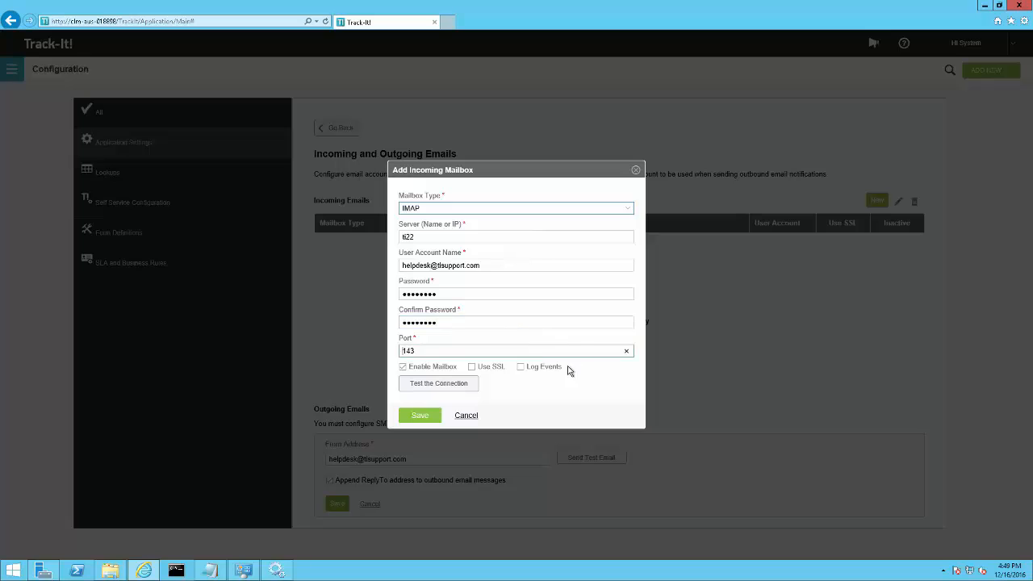
Switch the mailbox type to POP3 and return it to IMAP.
left_click(633, 211)
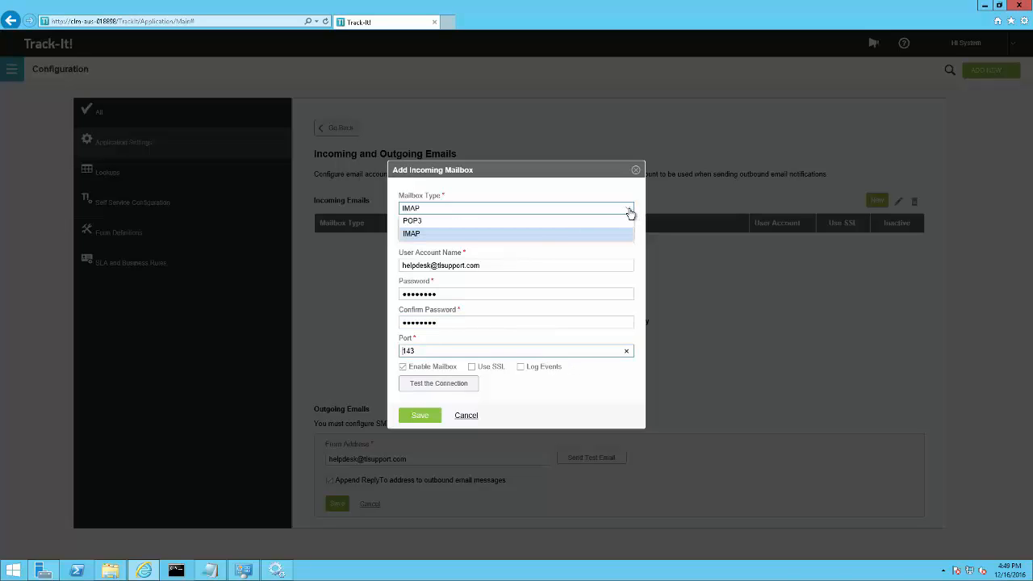
left_click(544, 222)
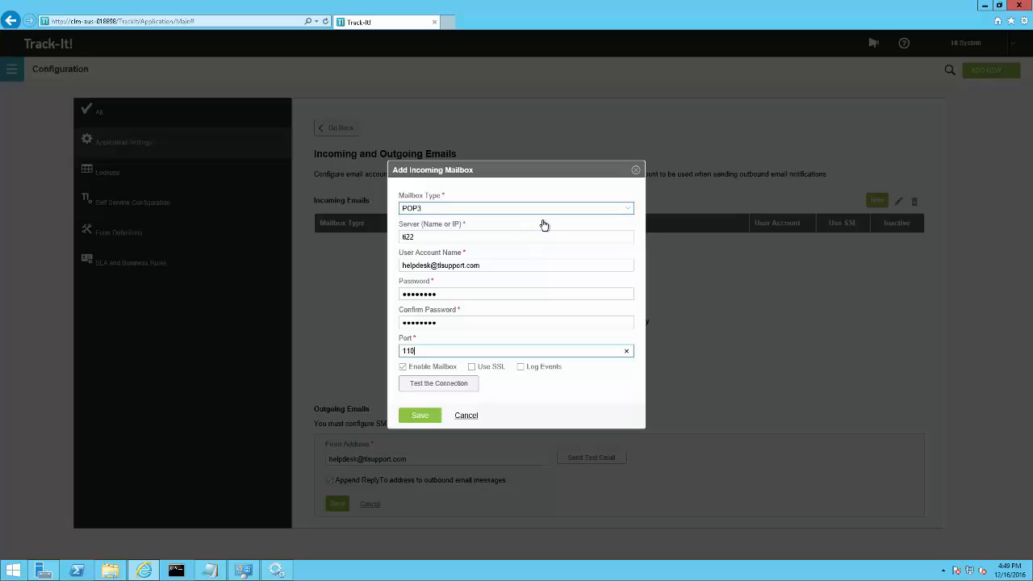
left_click(629, 212)
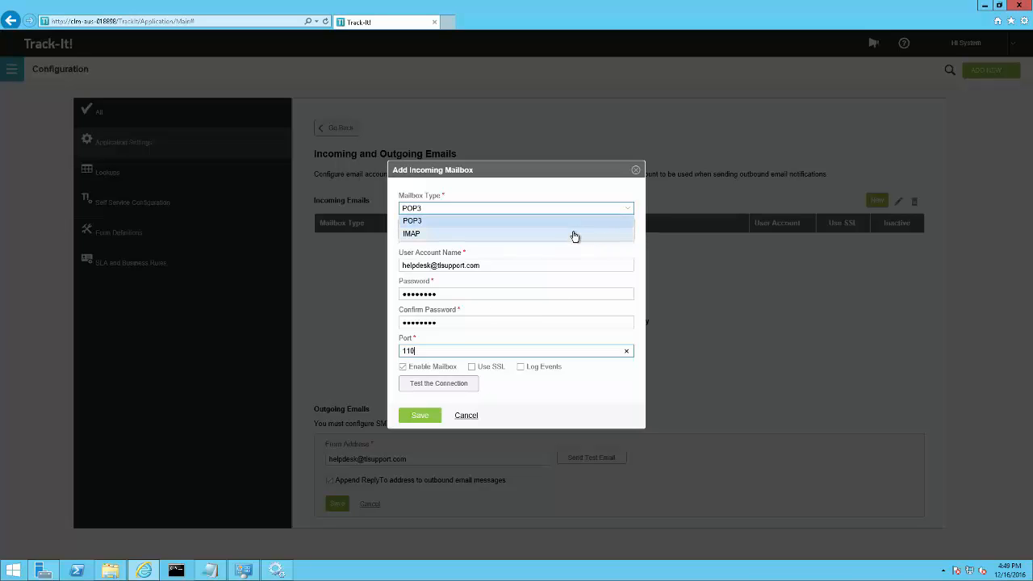
left_click(574, 233)
left_click(497, 384)
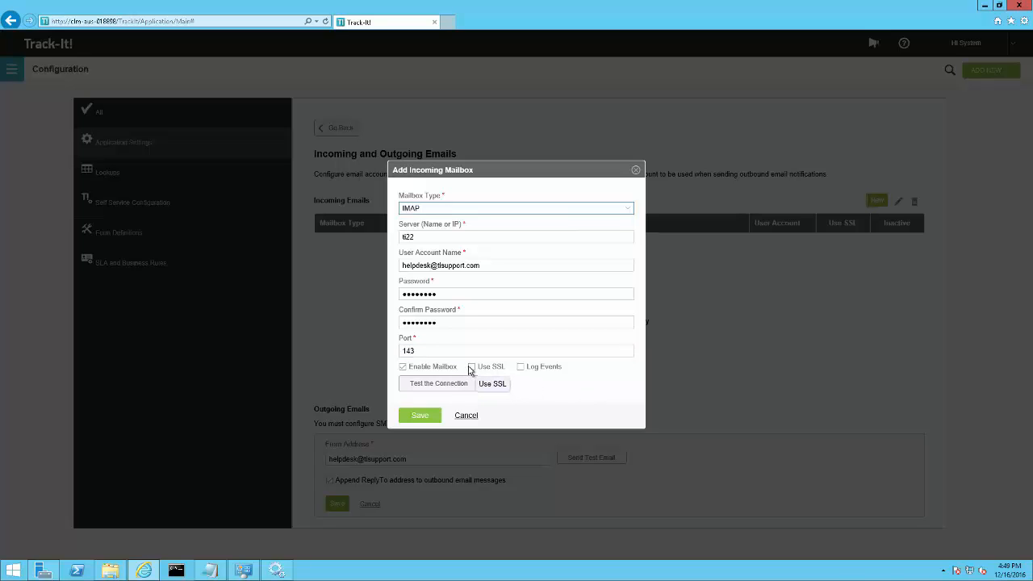
Enable SSL for the IMAP mailbox and save it after testing the connection.
left_click(472, 368)
left_click(415, 385)
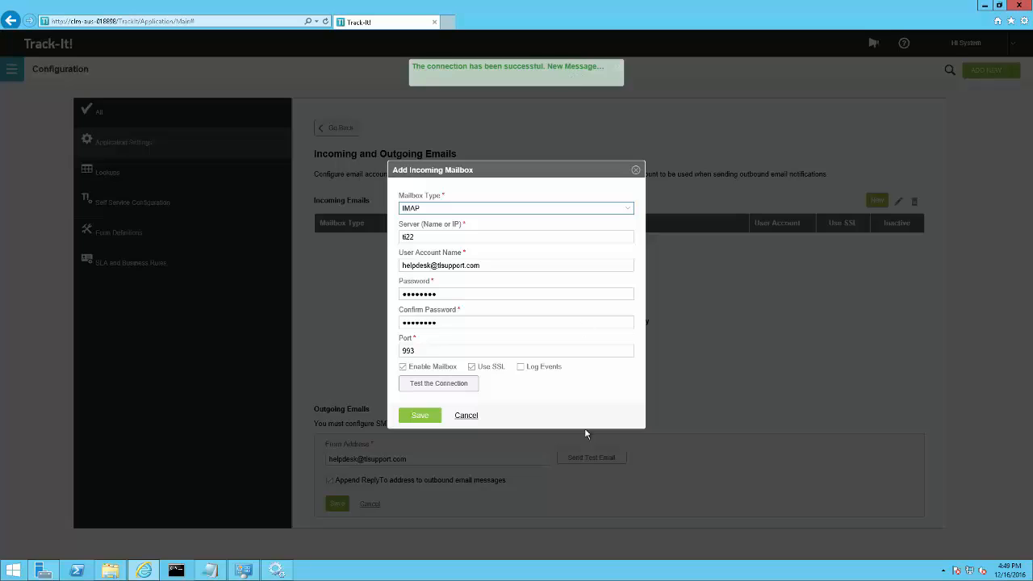
left_click(419, 415)
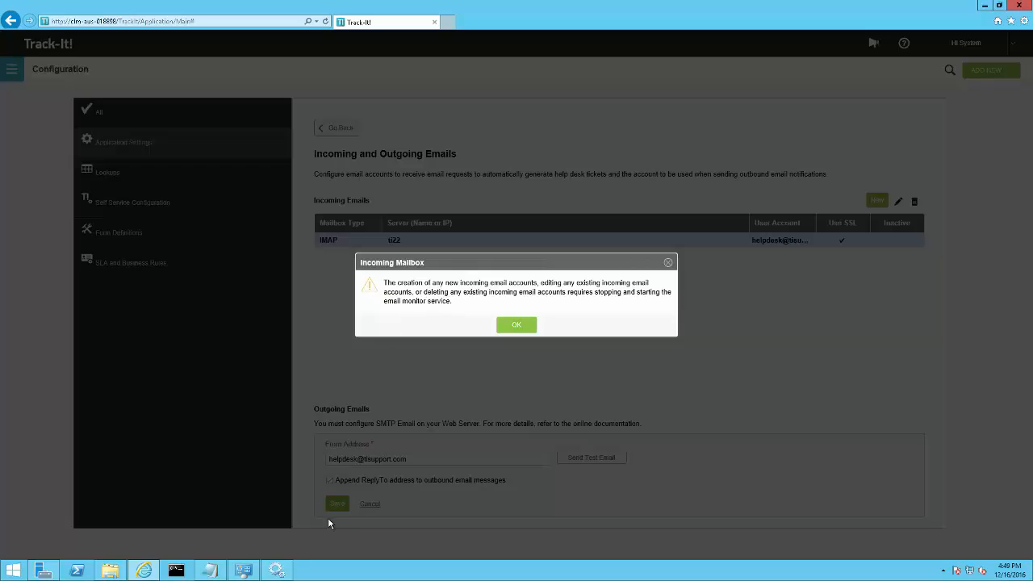
Acknowledge the incoming mailbox notice and restart the TrackIt Mail Processor - TrackItBR service in the Windows Services console.
left_click(287, 568)
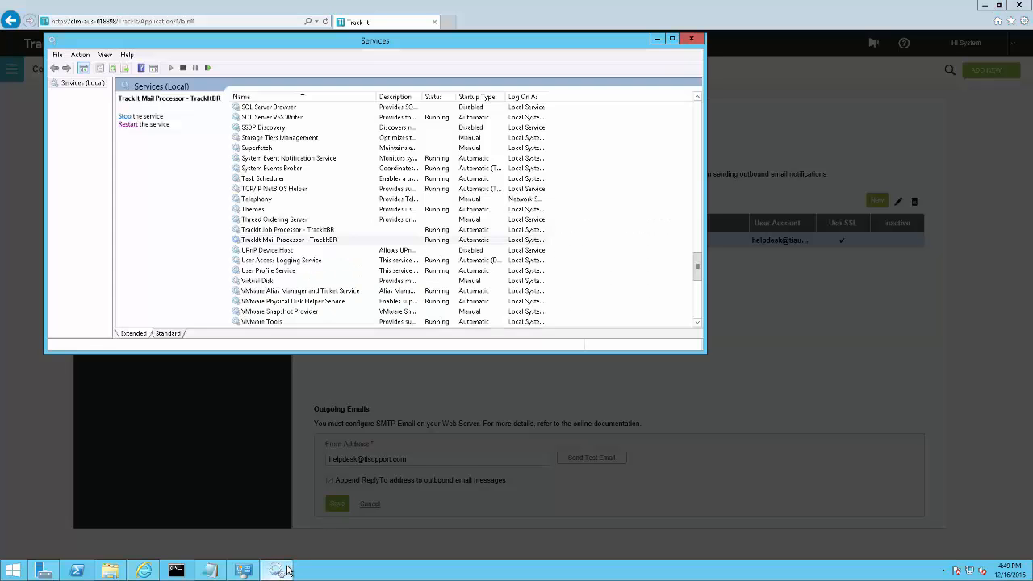
left_click(283, 244)
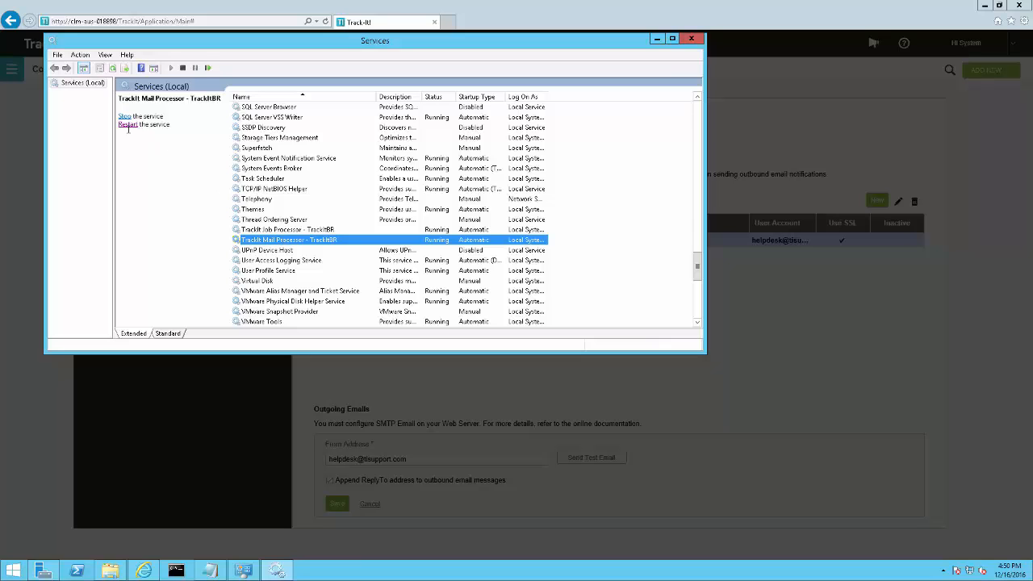
left_click(791, 371)
left_click(516, 324)
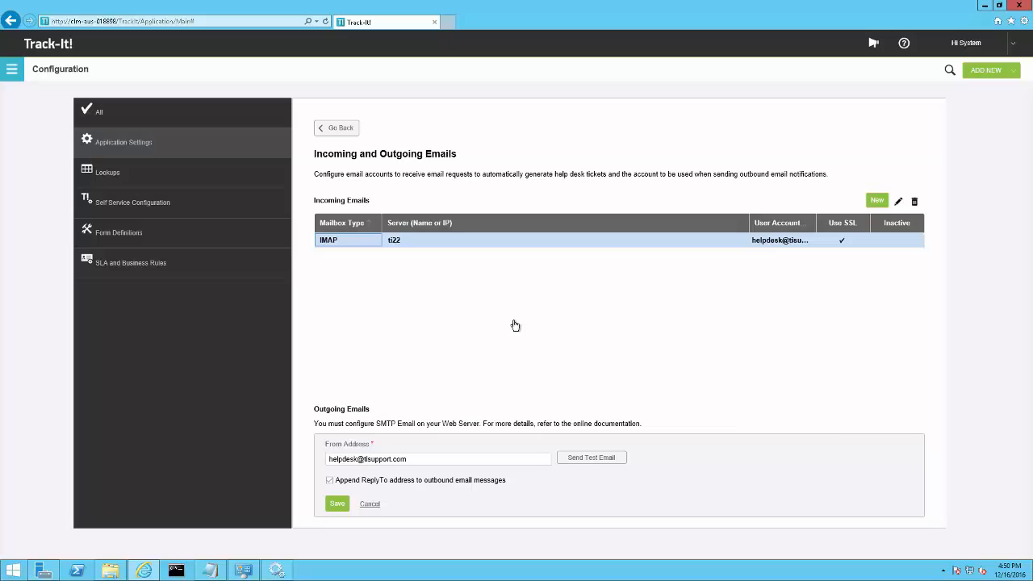
left_click(276, 571)
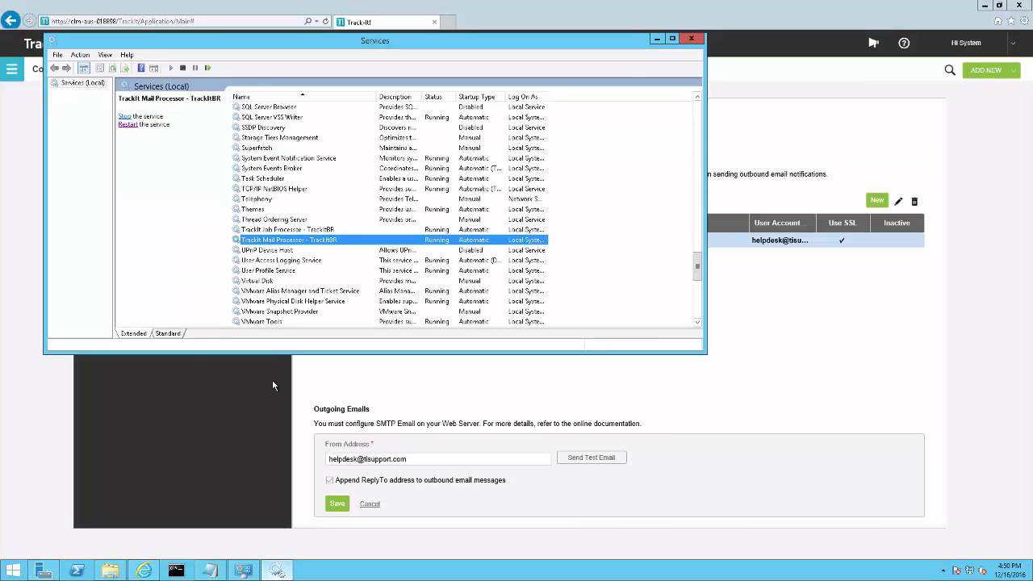
left_click(128, 124)
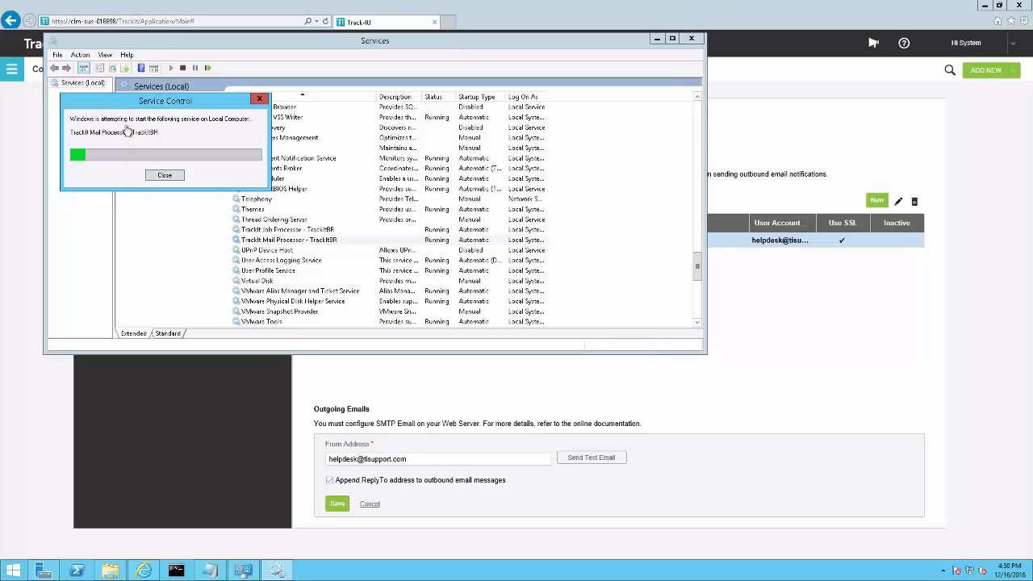
Return to Track-It!, save the outgoing email settings and send a test email to the recipient's address.
left_click(726, 363)
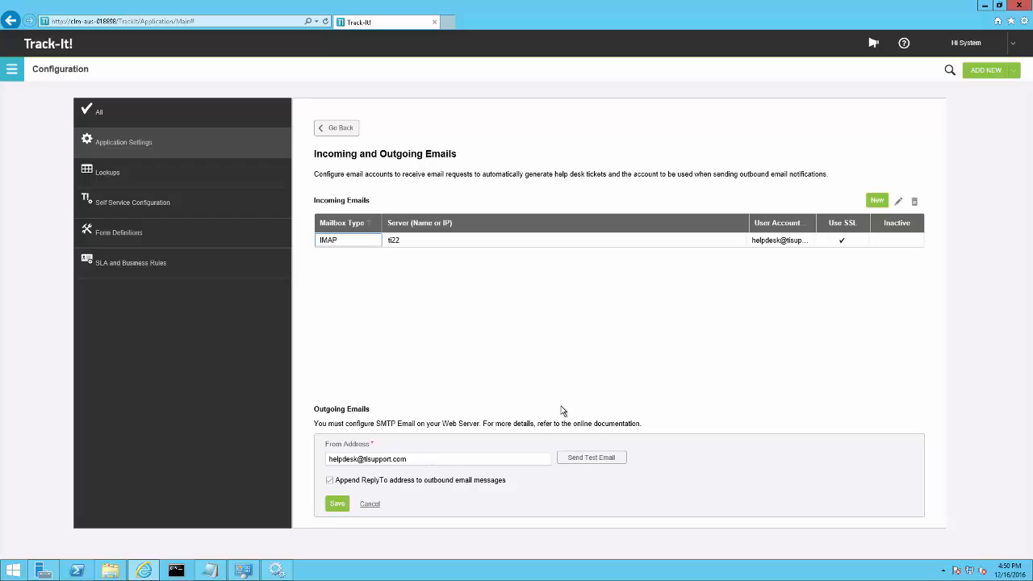
left_click(338, 505)
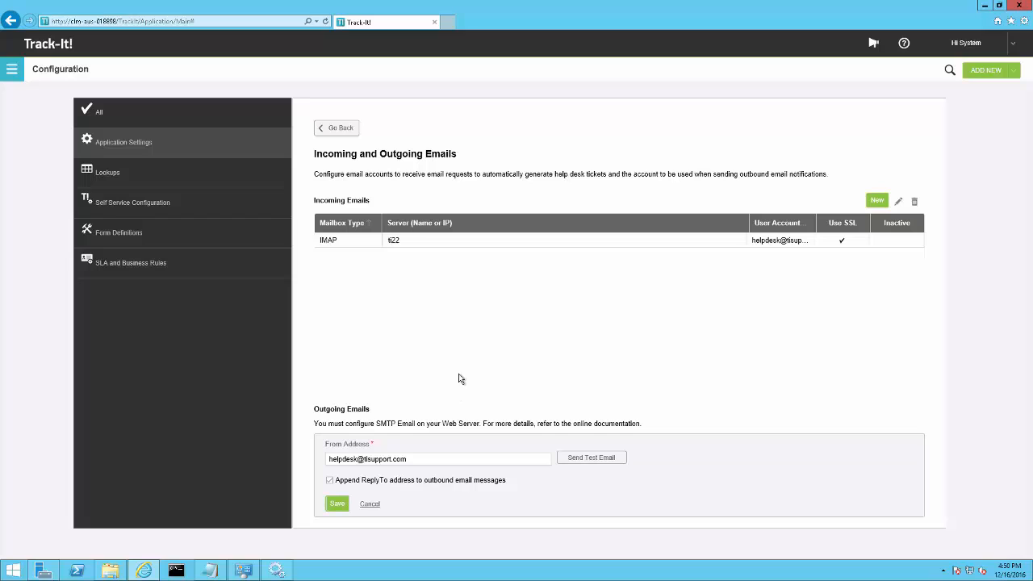
left_click(592, 458)
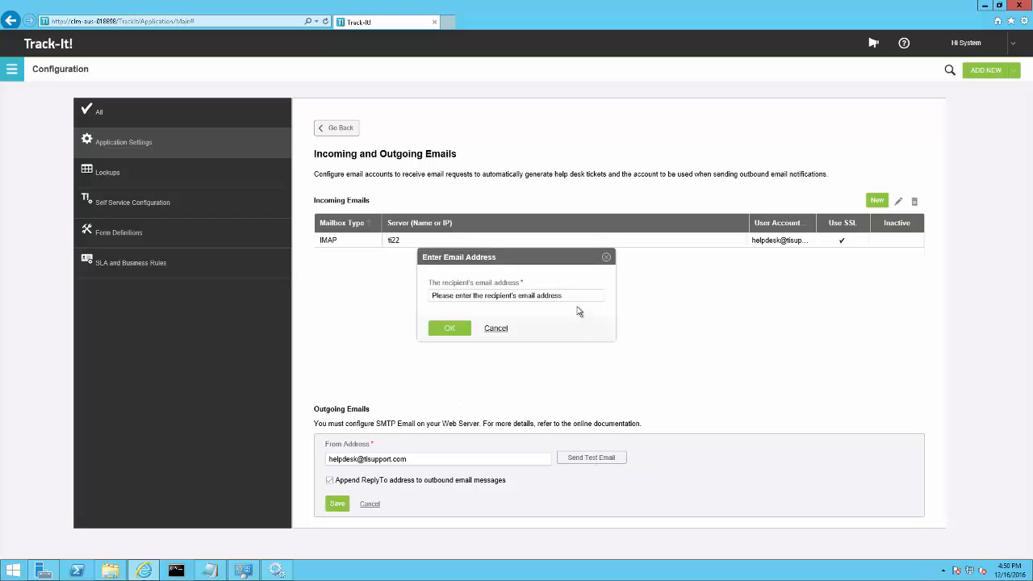
left_click(574, 294)
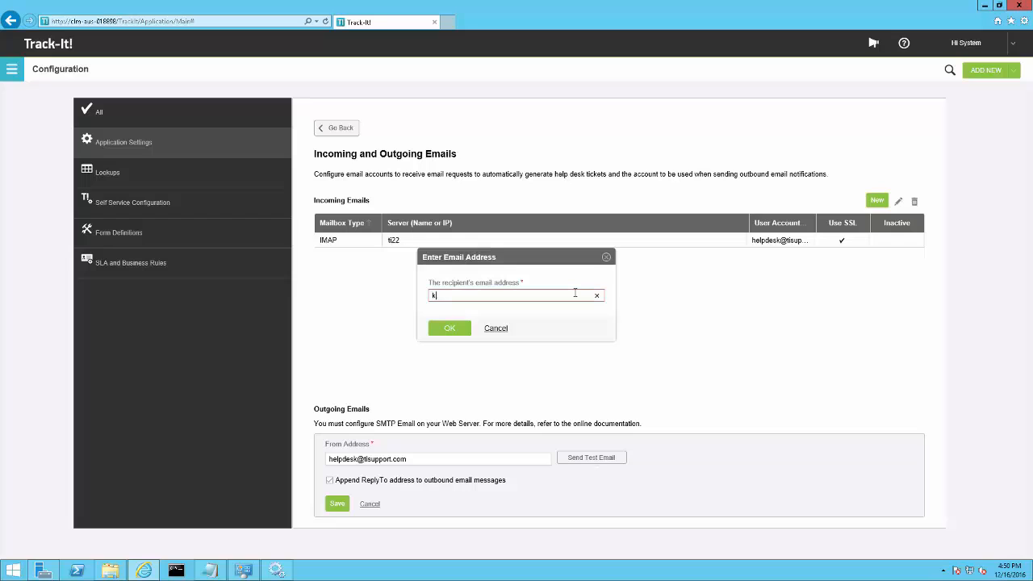
left_click(439, 326)
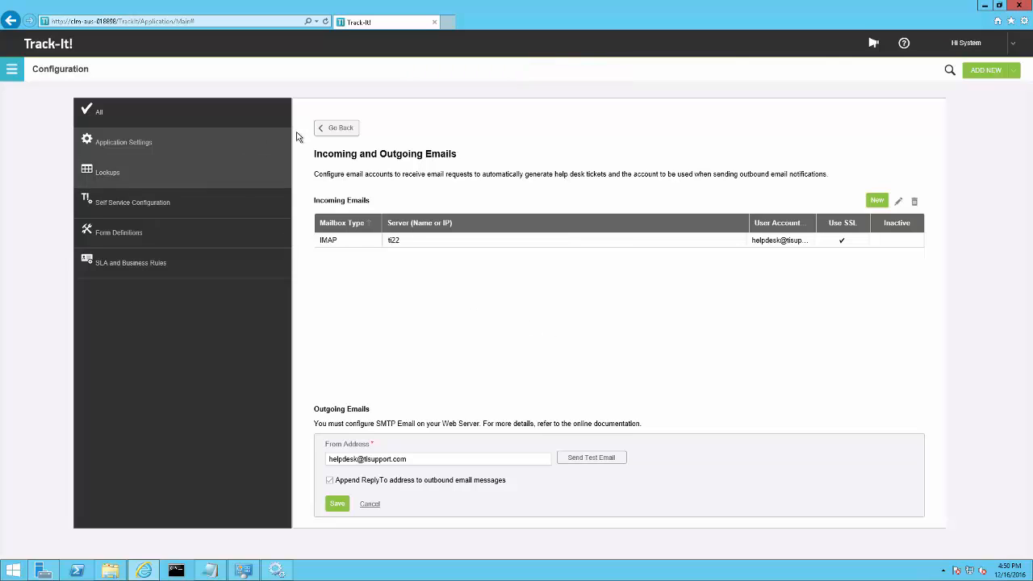
Review the Email Filters page: the sender rules, the subject rules and the options for filtering inbound email.
left_click(339, 131)
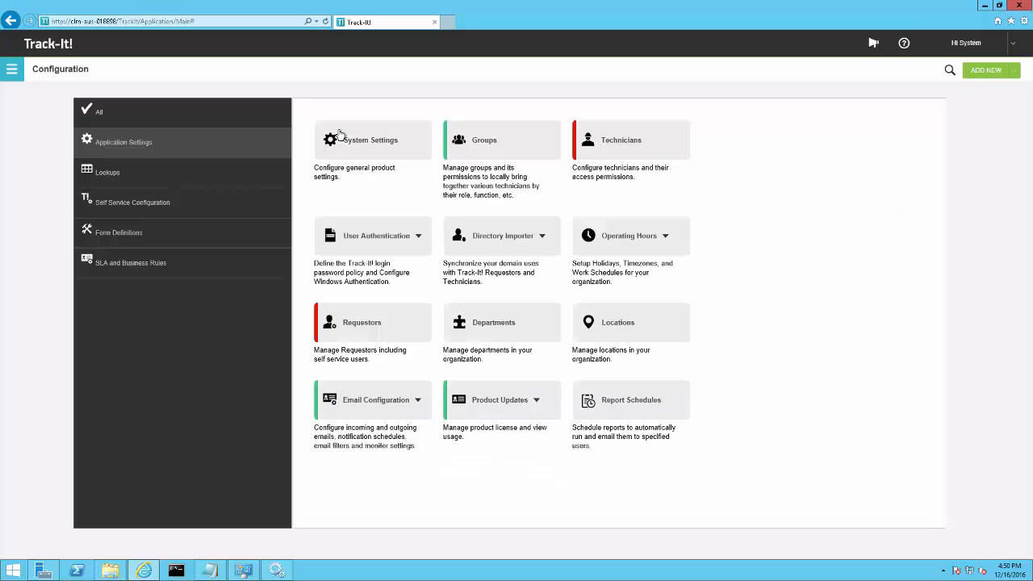
left_click(379, 399)
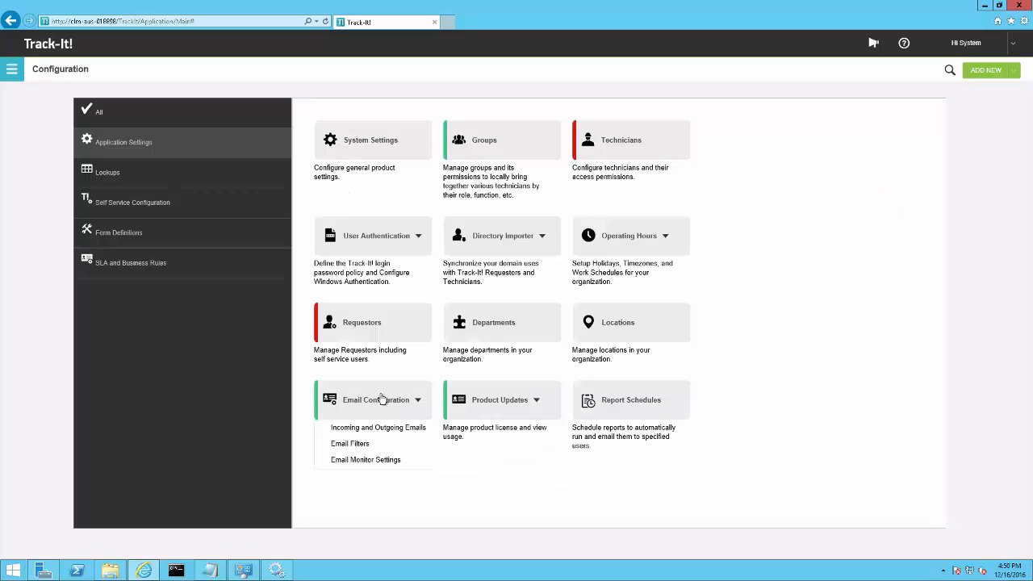
left_click(362, 448)
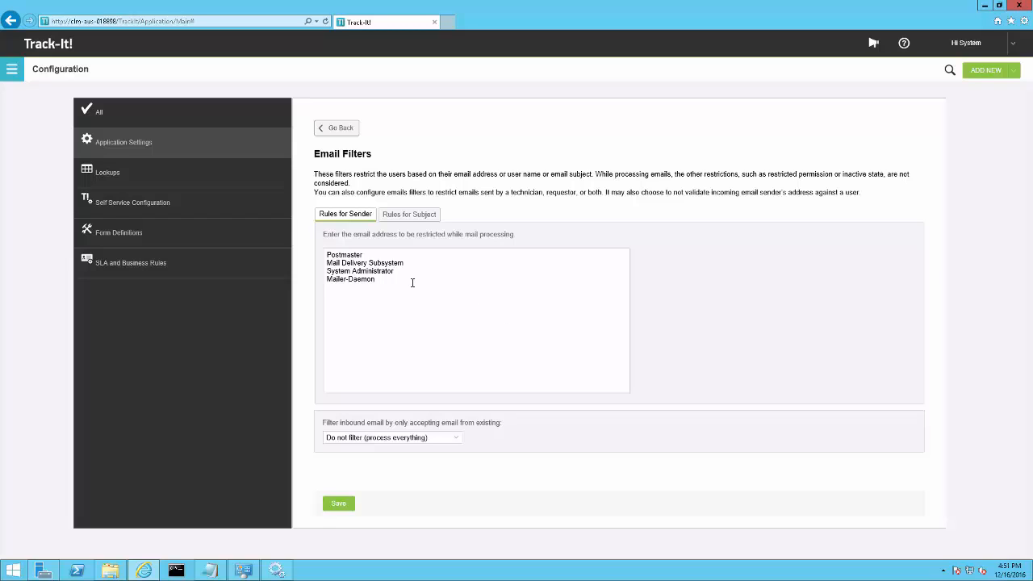
left_click(408, 214)
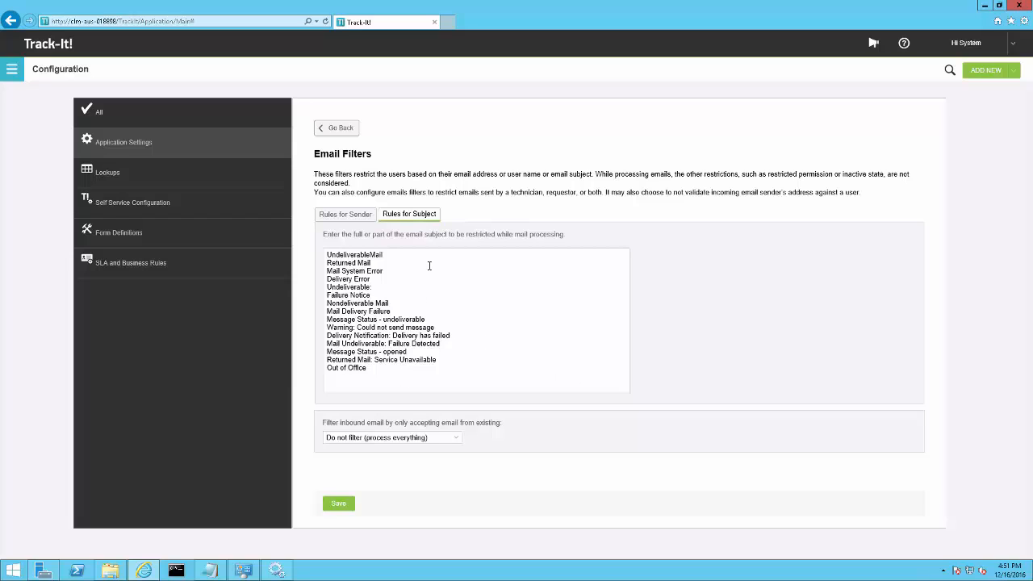
left_click(345, 214)
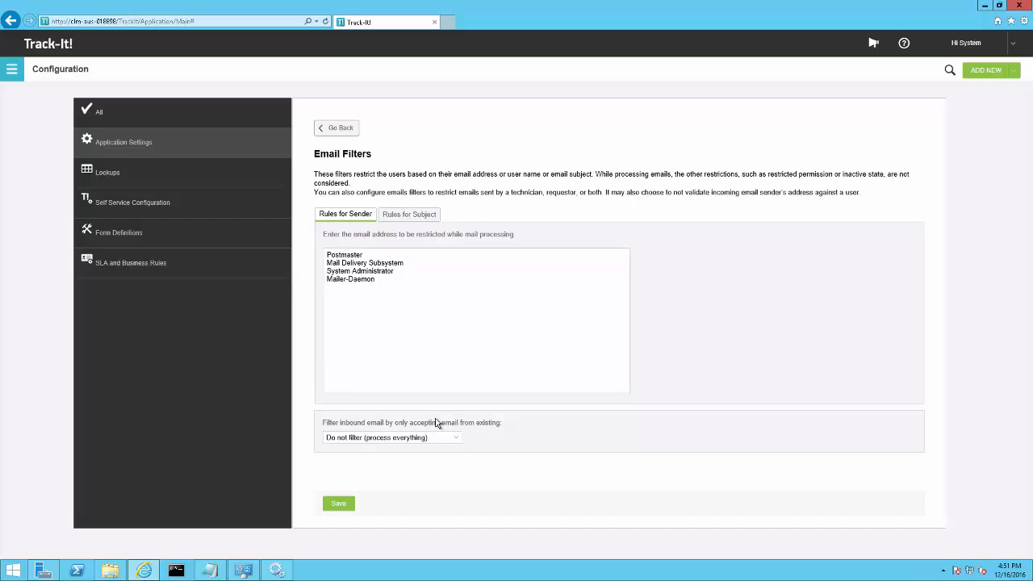
left_click(456, 438)
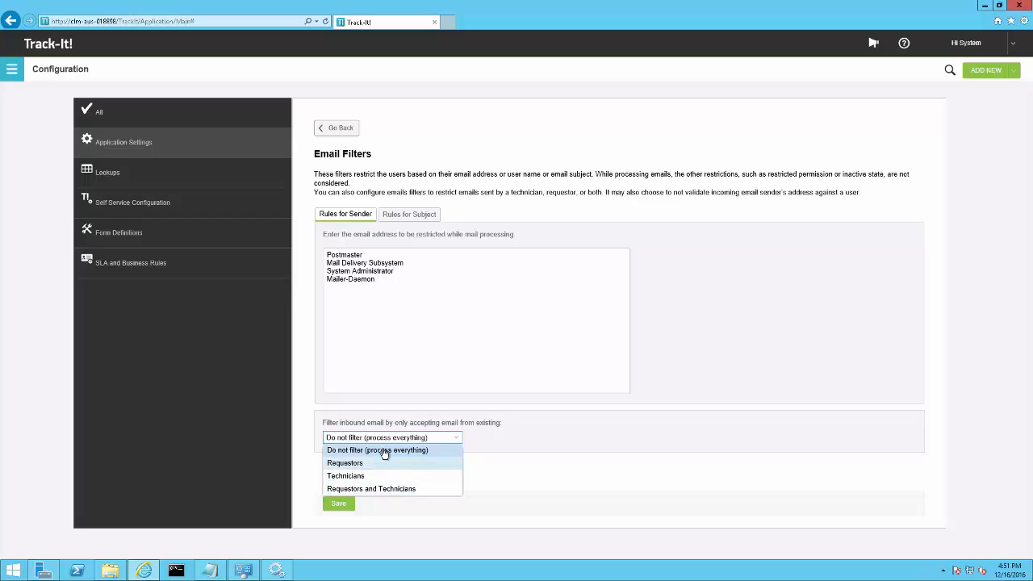
left_click(531, 443)
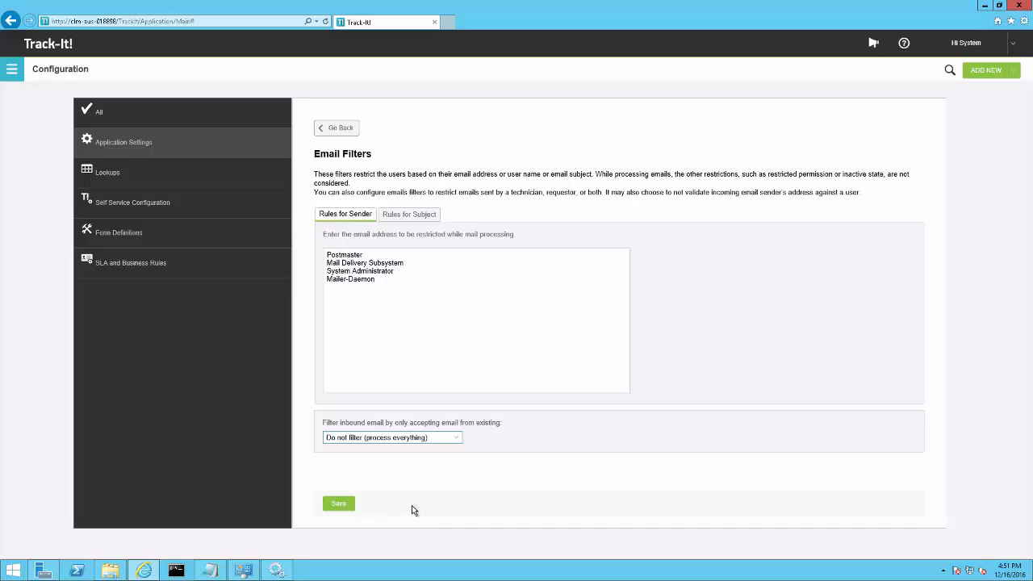
Review the Email Monitor Settings, including the polling and advanced settings, and return to the configuration overview.
left_click(329, 131)
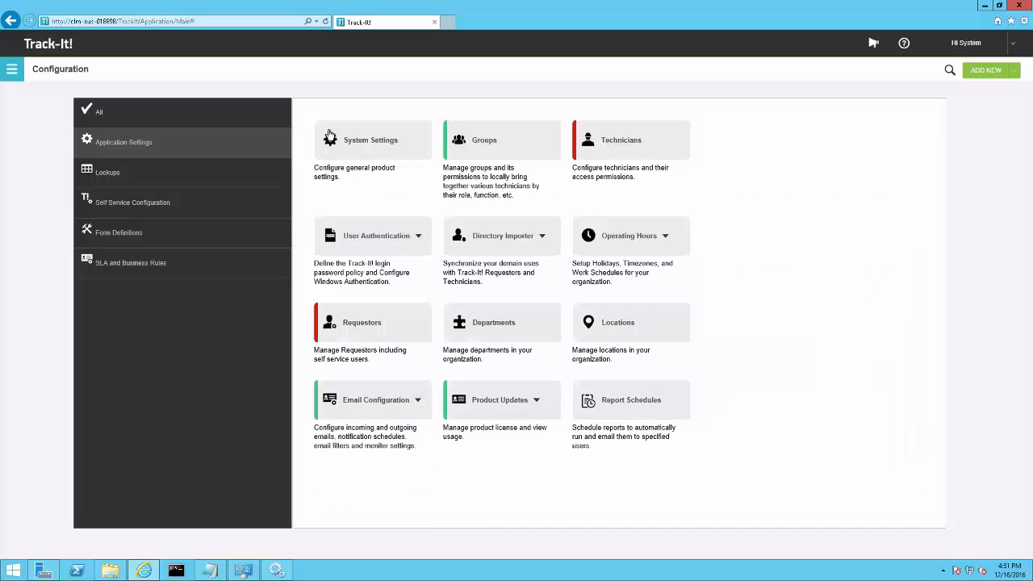
left_click(360, 409)
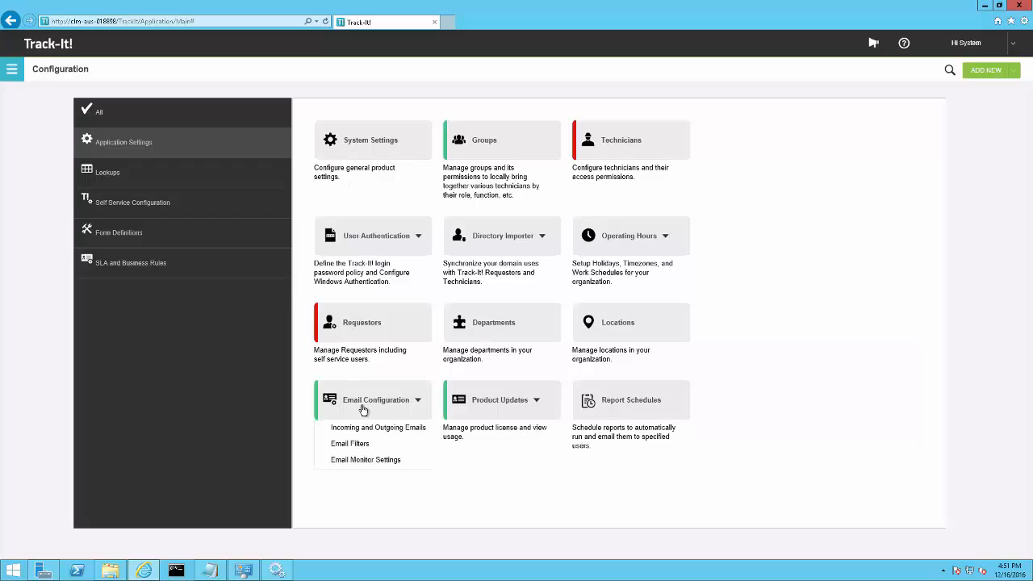
left_click(362, 462)
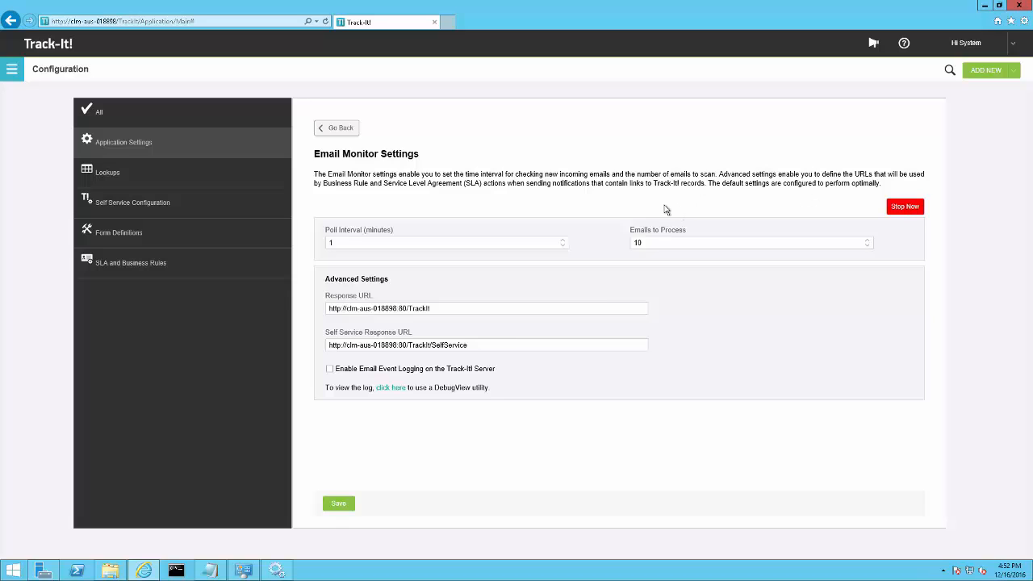
left_click(339, 129)
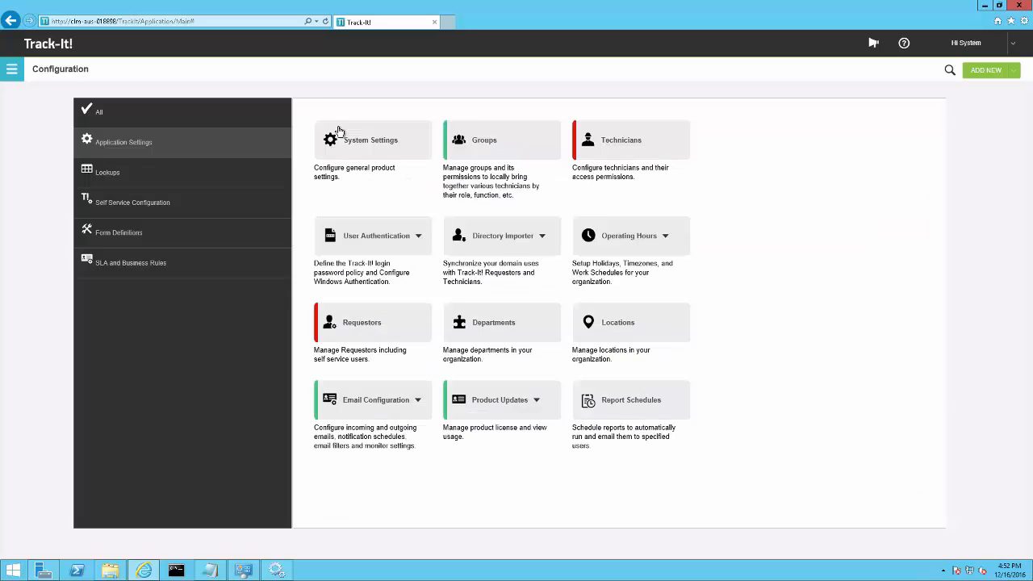